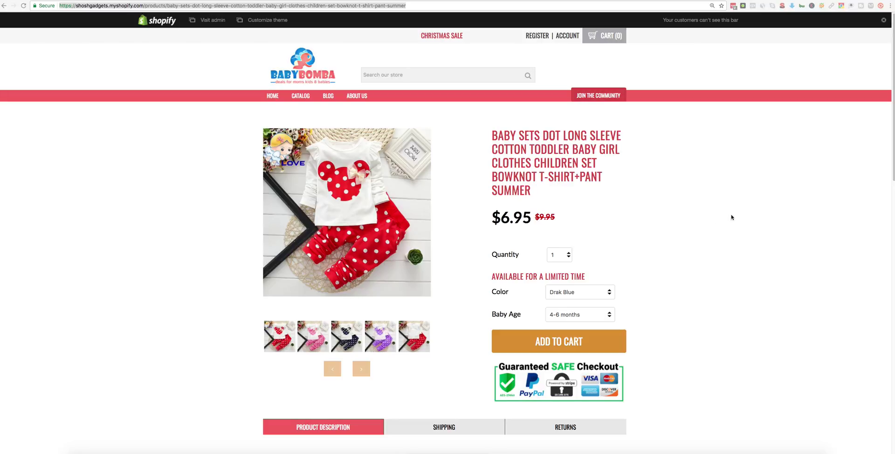
# Copy the Shopify product page's URL from the address bar.
pyautogui.press('super+l')
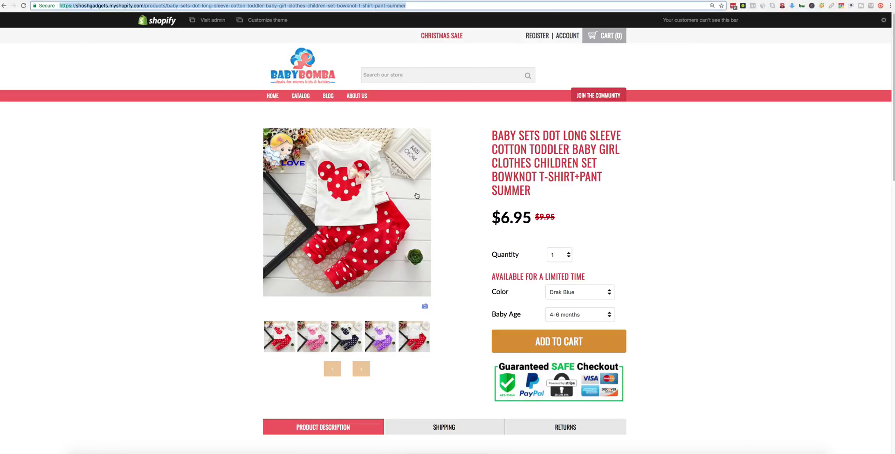
pyautogui.click(302, 6)
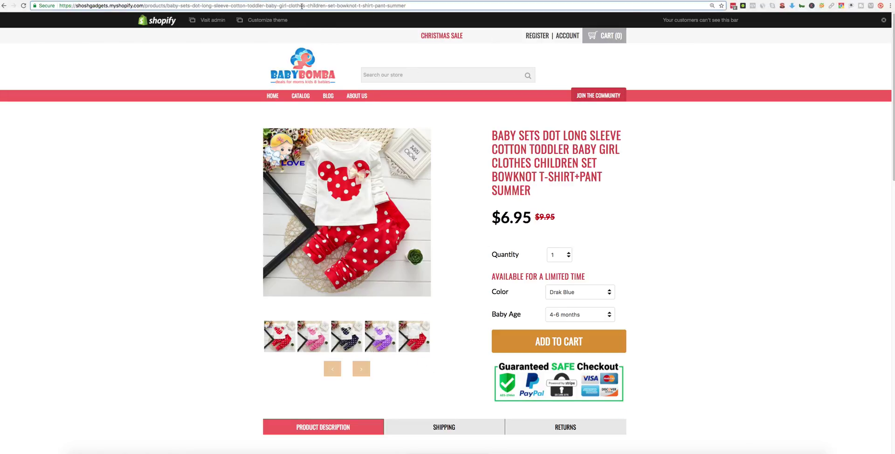
pyautogui.tripleClick(301, 6)
pyautogui.rightClick(311, 6)
pyautogui.click(331, 18)
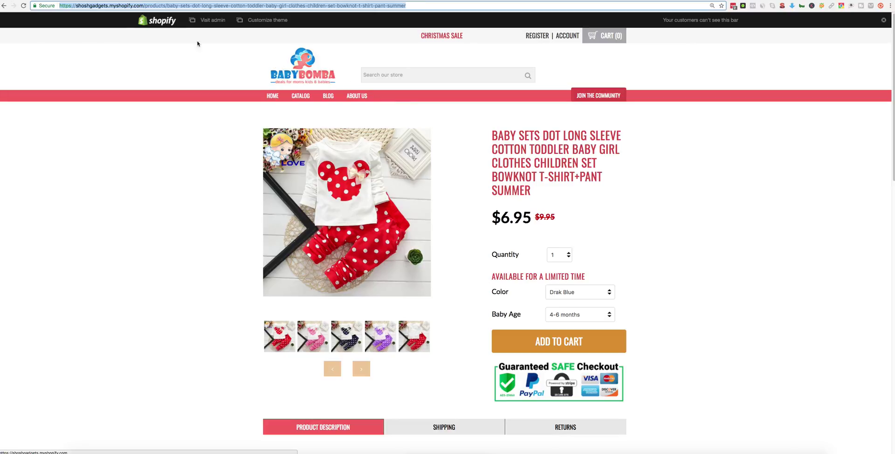
# Reload the AliExpress baby dot outfit listing and open its Importify import form.
pyautogui.hotkey('ctrl', 'Tab')
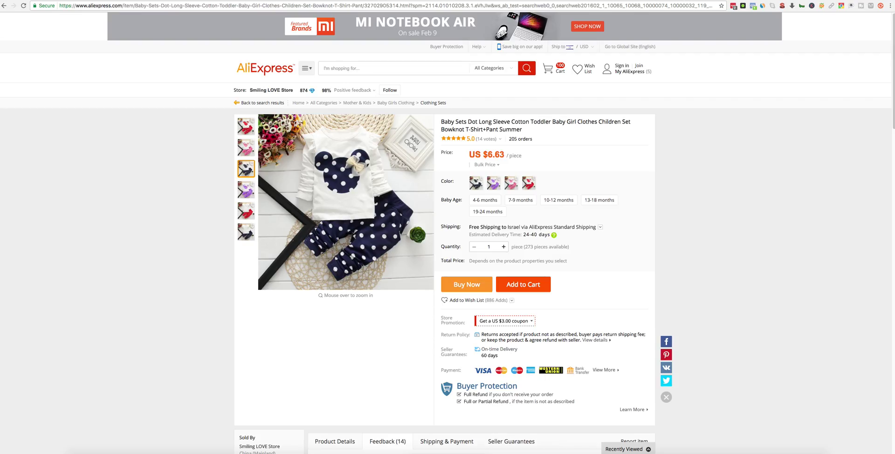
pyautogui.moveTo(247, 127)
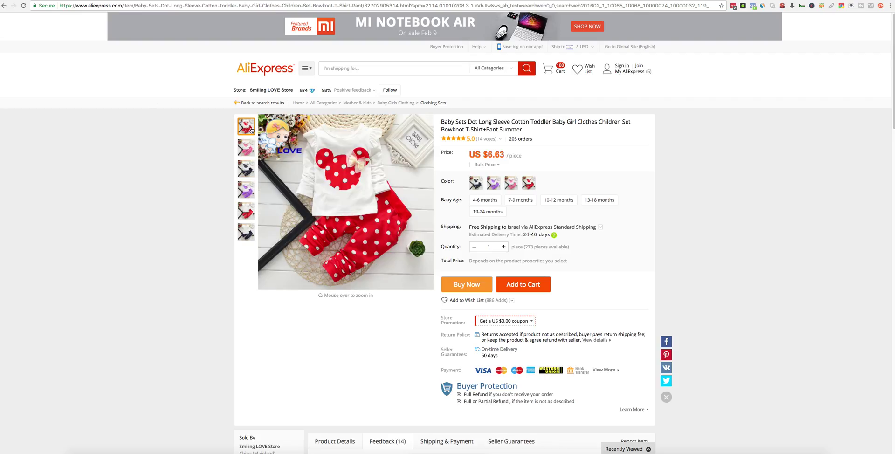
pyautogui.click(23, 6)
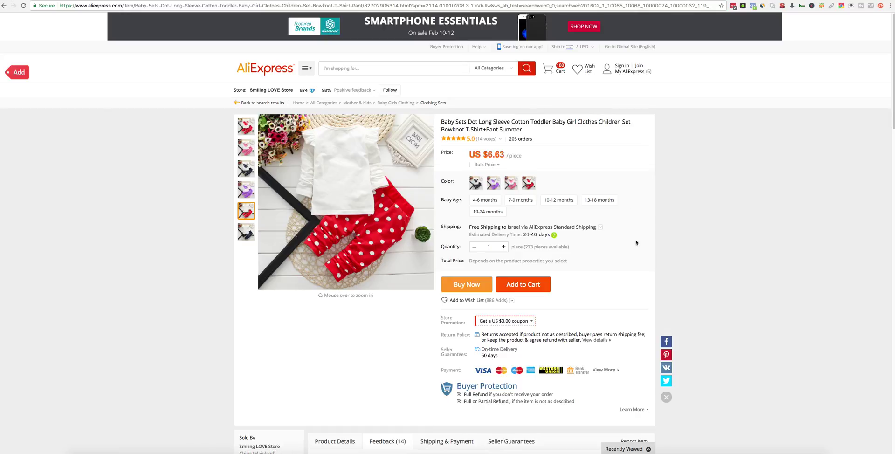
pyautogui.click(19, 73)
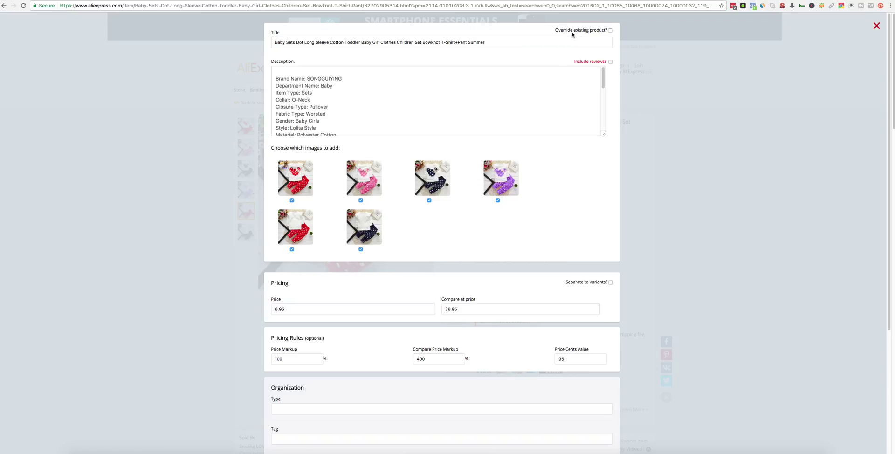
# Override the existing product at the pasted Shopify URL, including variants, description and title.
pyautogui.click(610, 30)
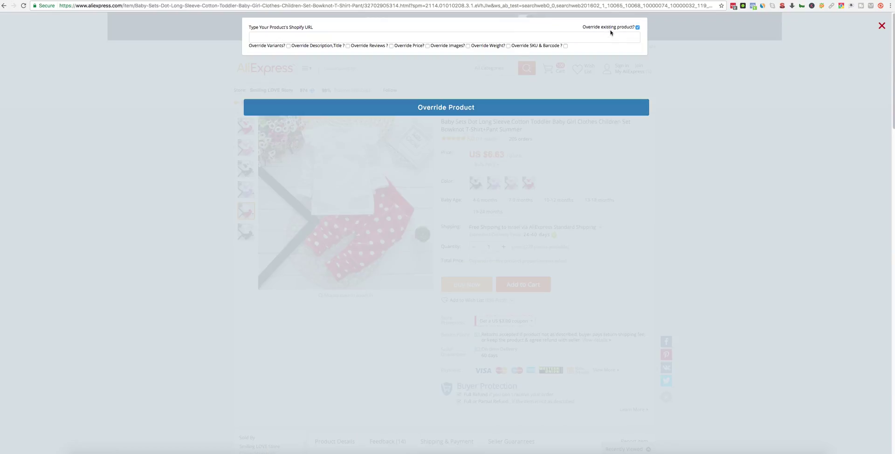
pyautogui.click(288, 37)
pyautogui.rightClick(289, 36)
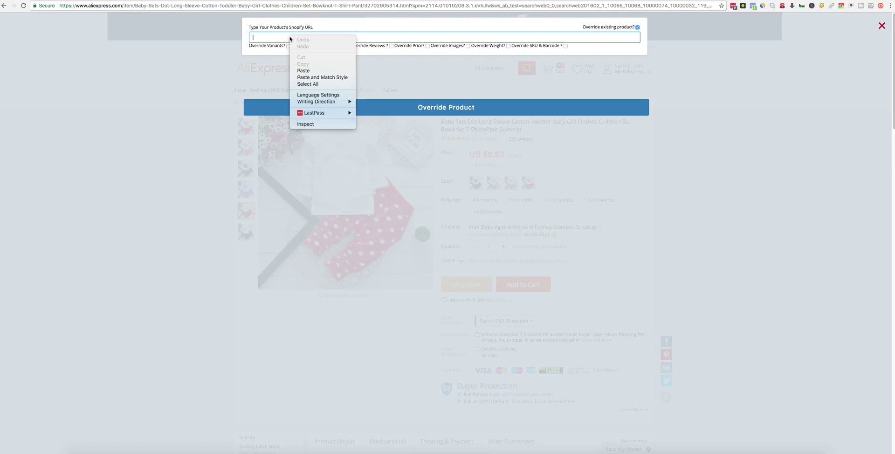
pyautogui.click(310, 70)
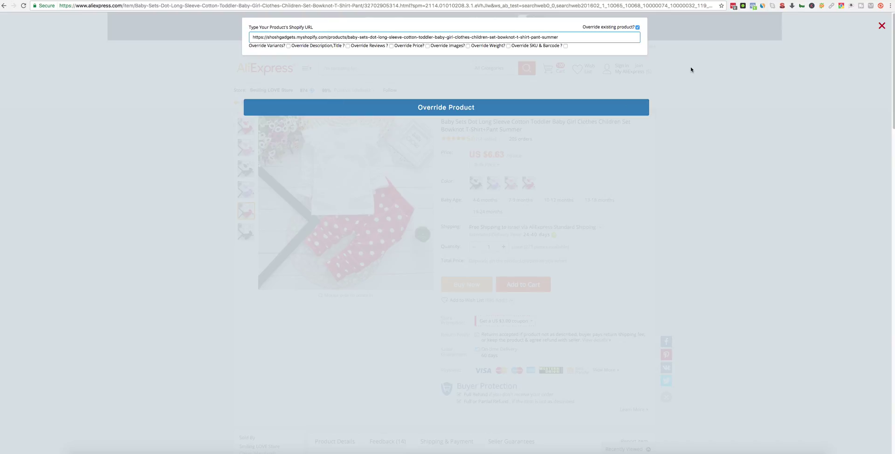
pyautogui.click(288, 46)
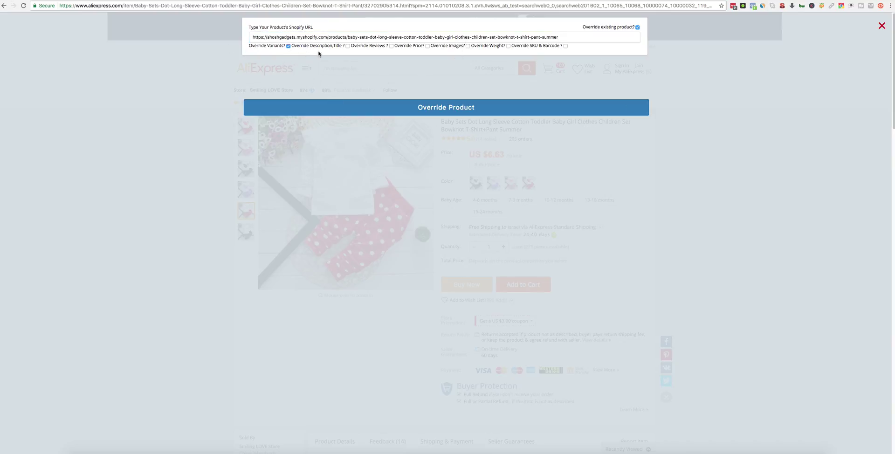
pyautogui.click(348, 46)
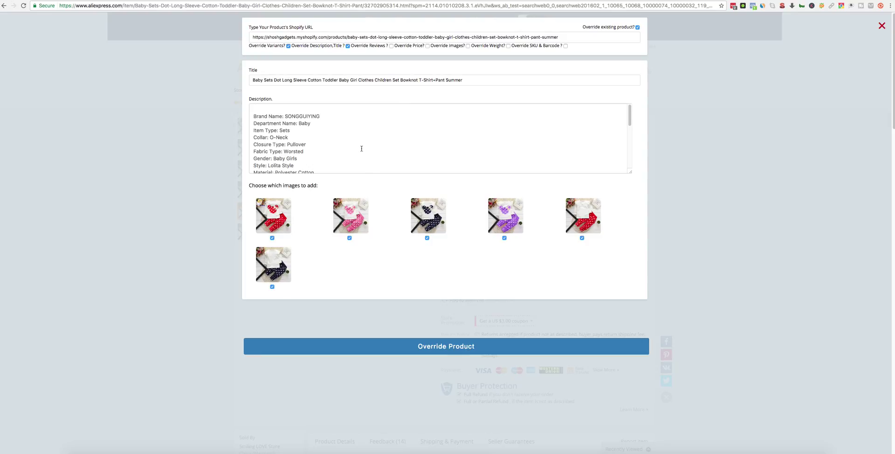
pyautogui.scroll(-1, 335, 141)
# Delete ' Set Bowknot T-Shirt+Pant Summer' so the title ends at 'Children'.
pyautogui.click(313, 136)
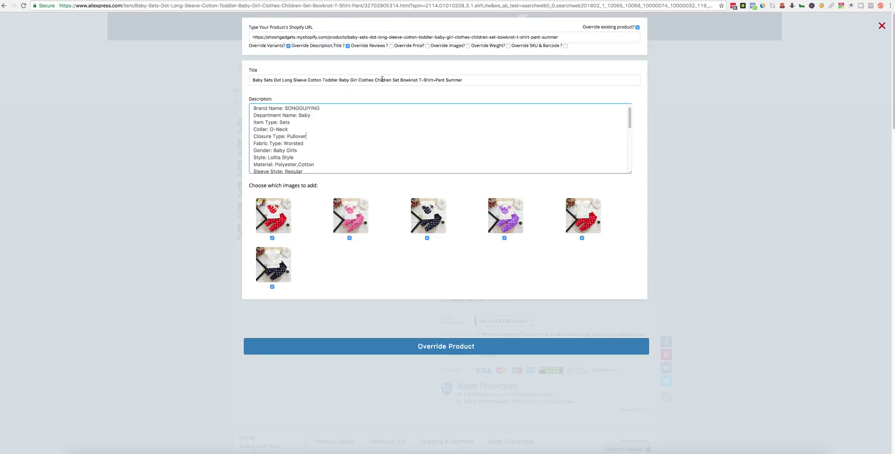
pyautogui.moveTo(390, 79); pyautogui.dragTo(488, 77)
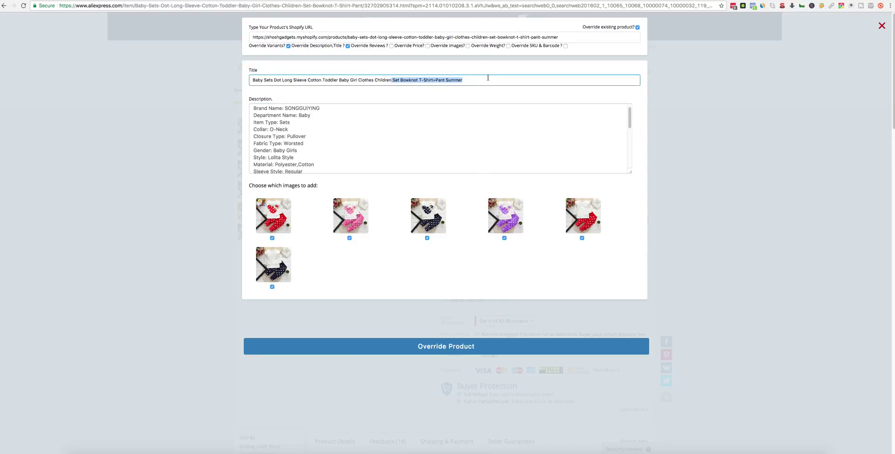
pyautogui.press('BackSpace')
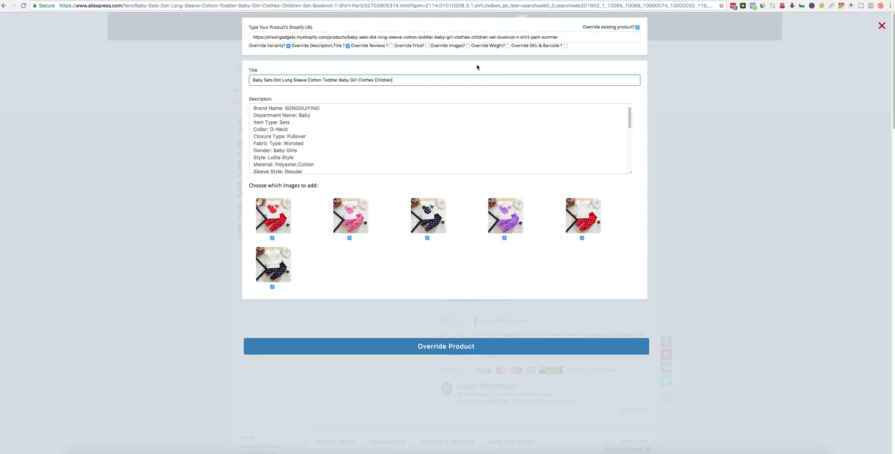
# Enable Override Reviews and select all customer reviews.
pyautogui.click(391, 46)
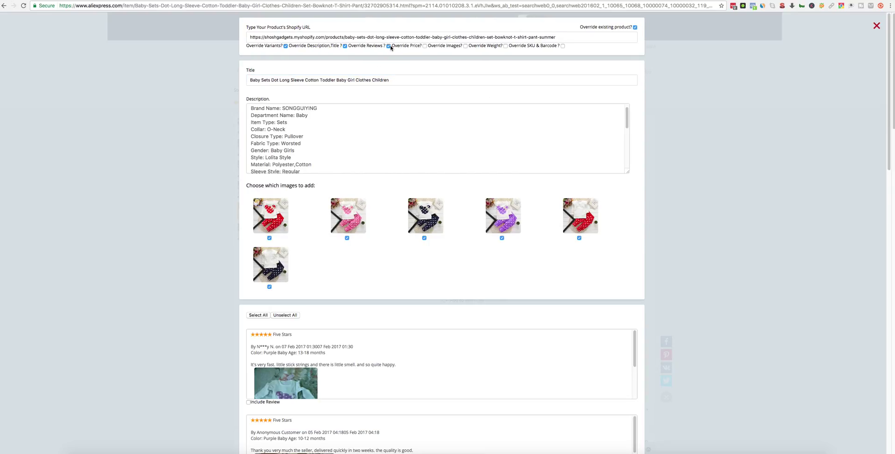
pyautogui.scroll(-3, 342, 232)
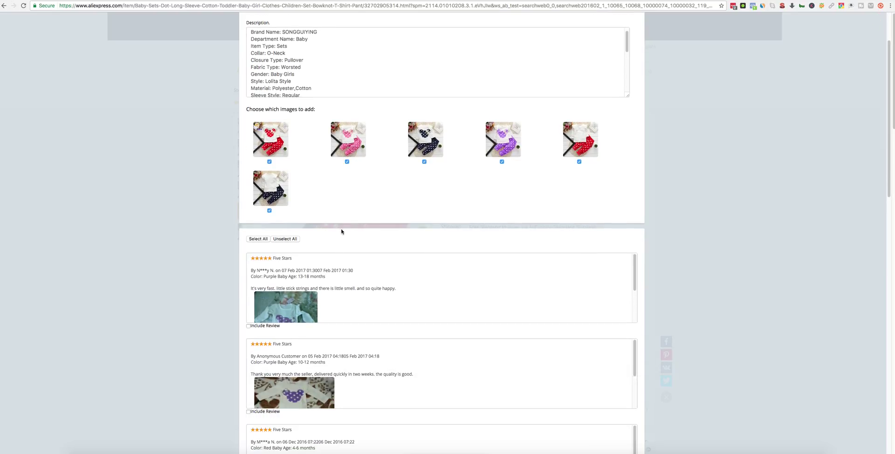
pyautogui.click(260, 240)
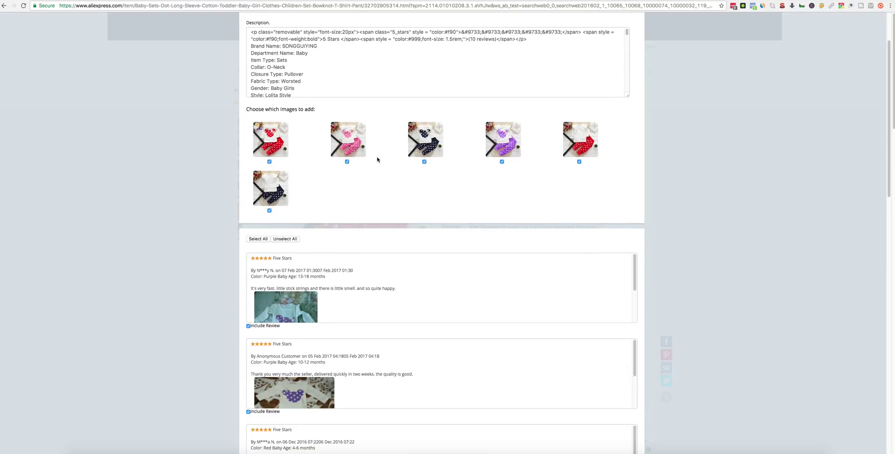
pyautogui.scroll(3, 378, 160)
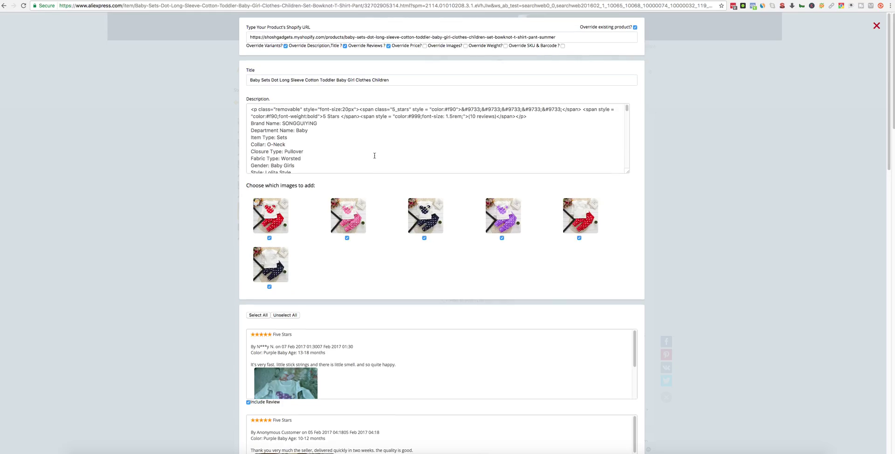
# Enable the Price, Images, Weight and SKU & Barcode overrides.
pyautogui.click(424, 46)
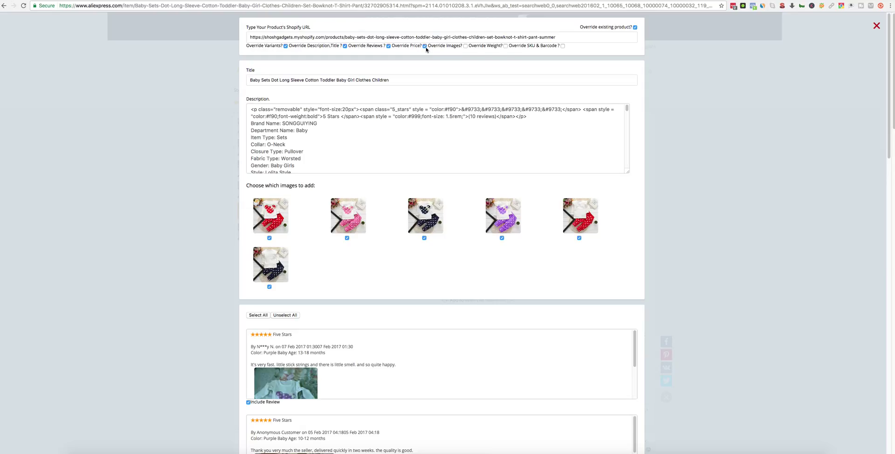
pyautogui.click(466, 46)
pyautogui.click(506, 46)
pyautogui.click(563, 46)
pyautogui.scroll(-15, 375, 127)
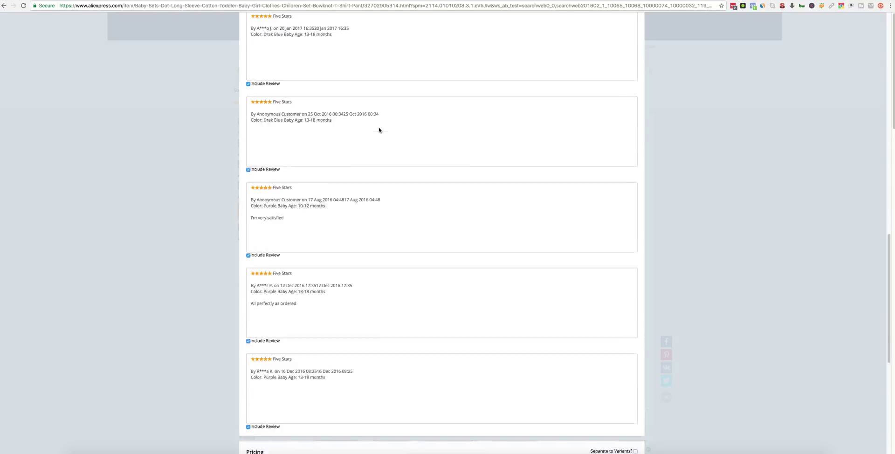
pyautogui.scroll(-7, 379, 130)
pyautogui.click(330, 324)
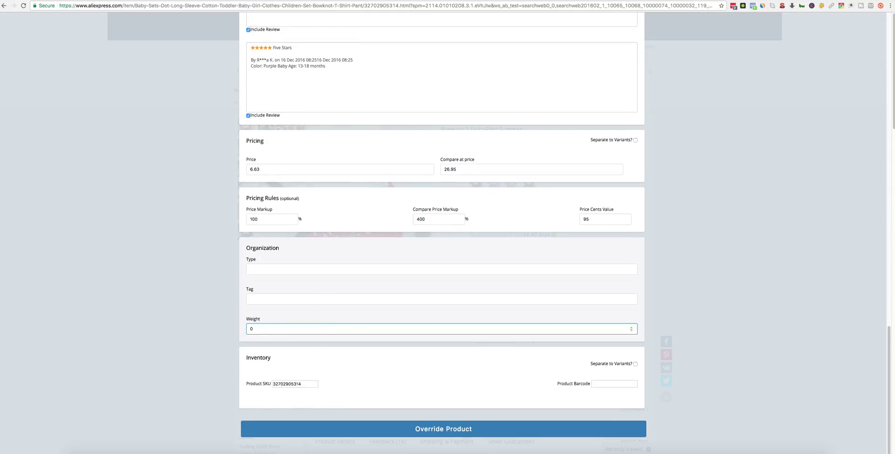
# Set Price Markup to 200 and Compare Price Markup to 600, then override the product.
pyautogui.doubleClick(280, 169)
pyautogui.doubleClick(279, 219)
pyautogui.write('200')
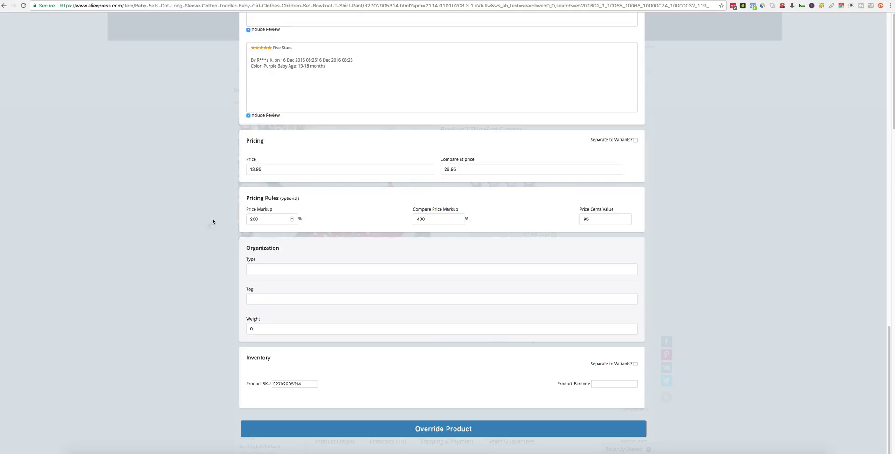
pyautogui.press('Tab')
pyautogui.write('600')
pyautogui.click(459, 430)
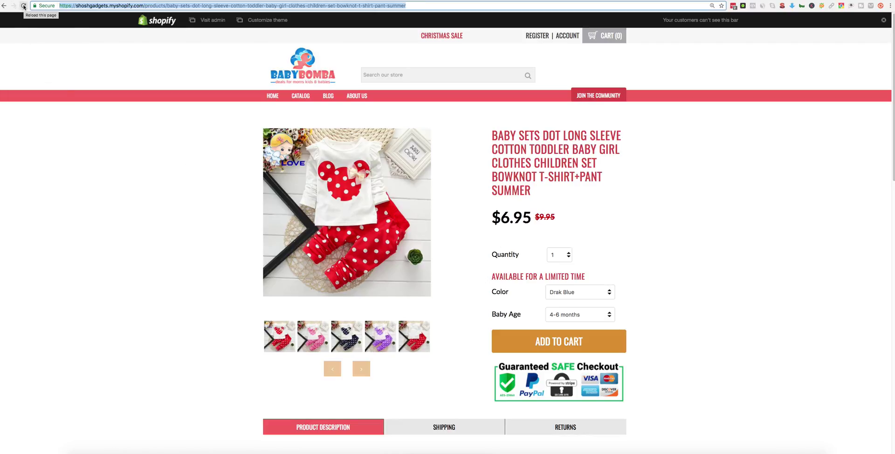
# Reload the Shopify product page and review the updated description and five-star Customer Feedback.
pyautogui.click(182, 6)
pyautogui.click(23, 6)
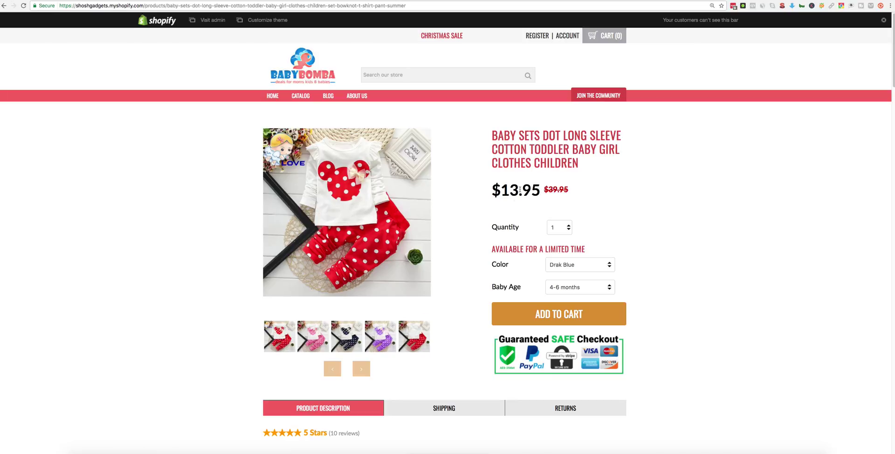
pyautogui.scroll(-4, 198, 166)
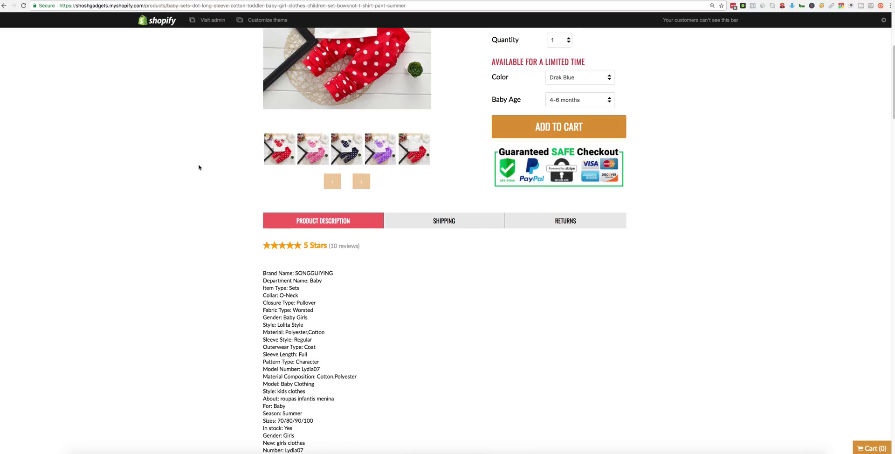
pyautogui.scroll(-5, 199, 205)
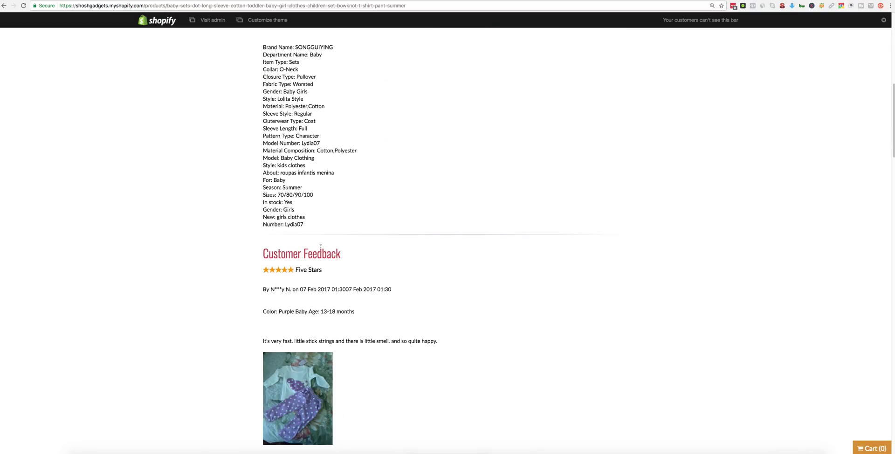
pyautogui.scroll(-5, 204, 298)
pyautogui.scroll(-9, 288, 328)
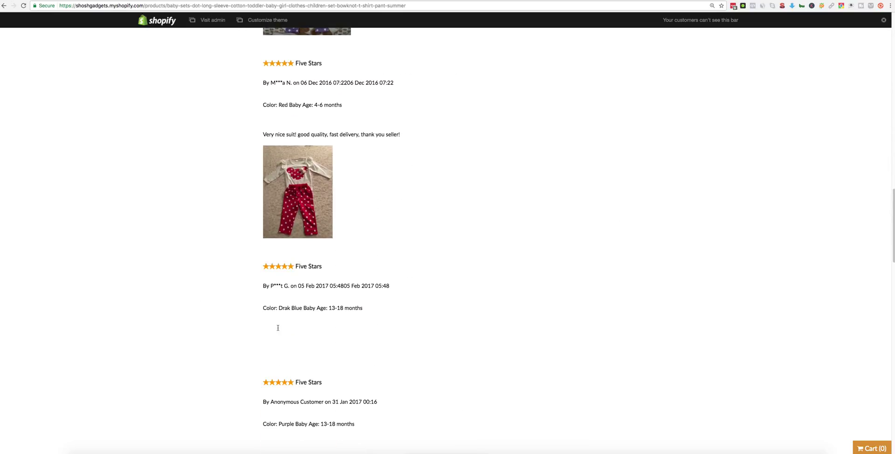
pyautogui.scroll(7, 278, 326)
pyautogui.scroll(20, 278, 329)
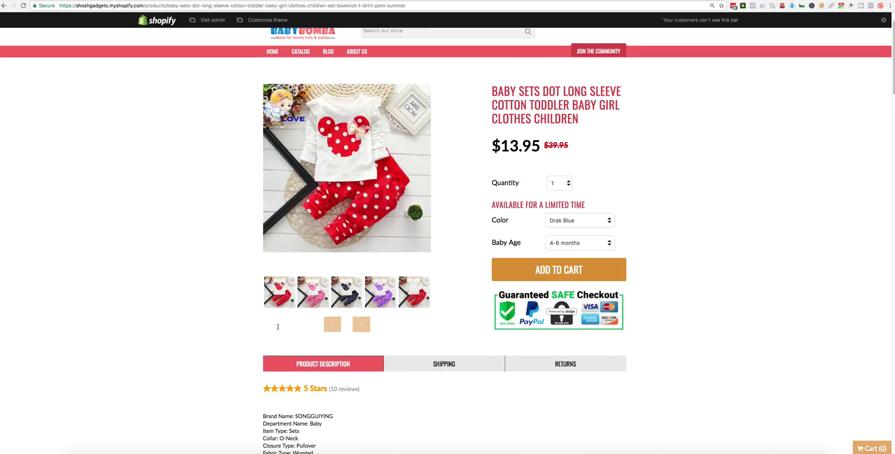